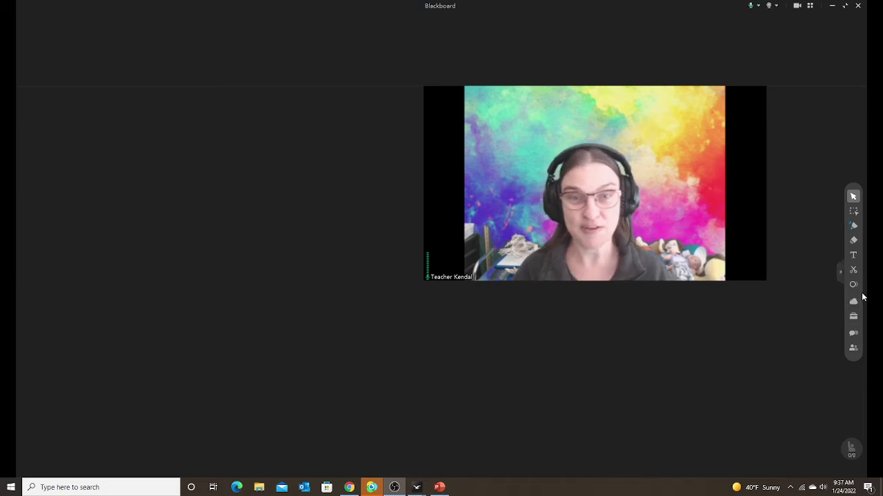
- Switch to PowerPoint and insert the "Hello Hello! Can You Clap Your Hands" MP4 from the Desktop folder on the blank slide, dismissing the design suggestions
mouse_move(750, 235)
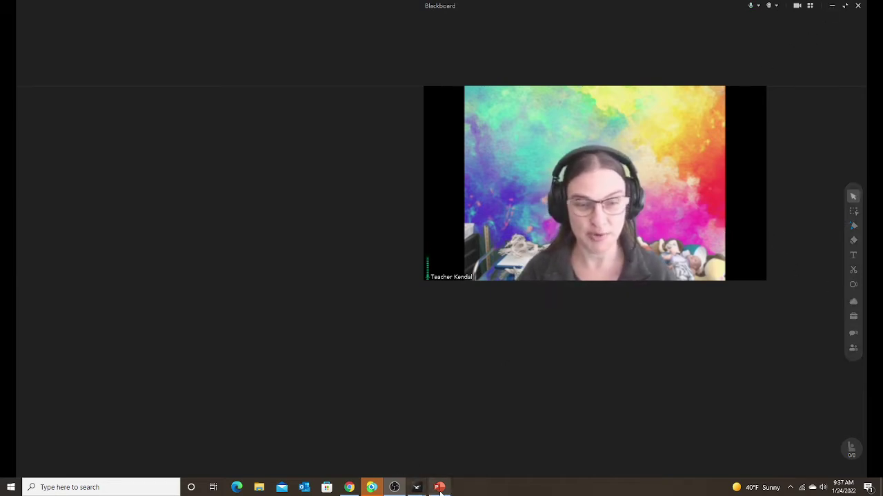
mouse_move(440, 492)
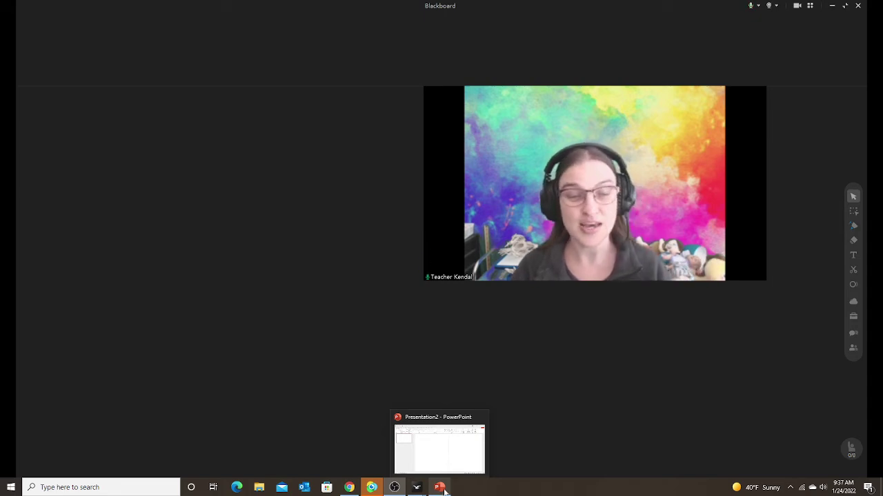
click(445, 490)
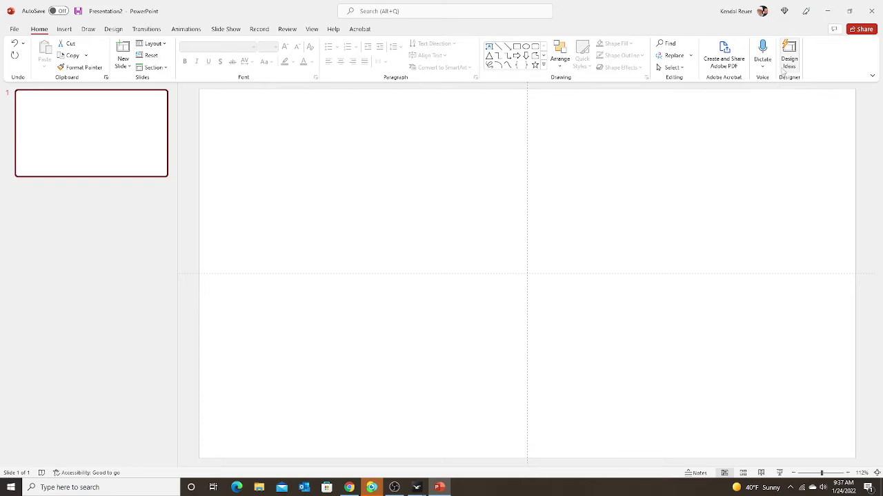
click(64, 29)
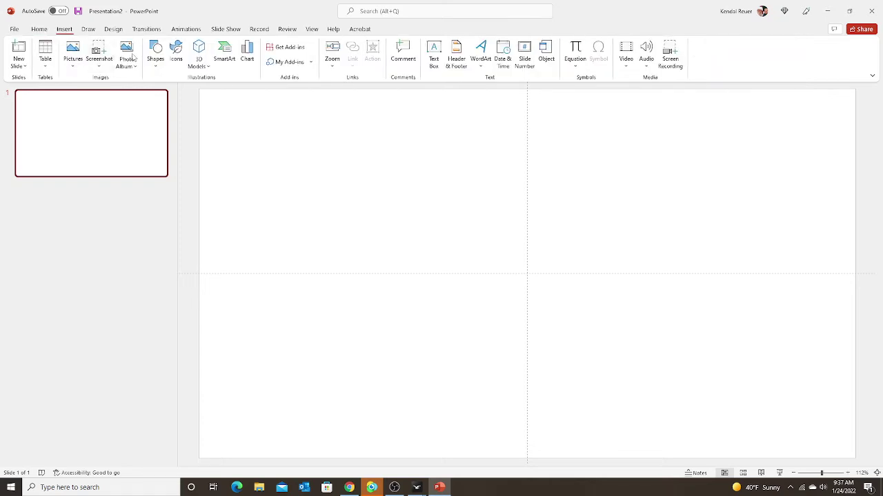
click(625, 69)
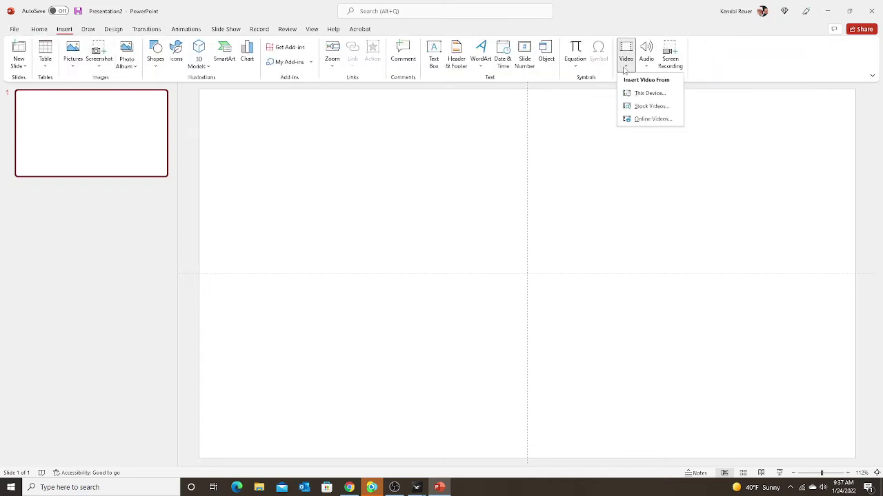
click(645, 97)
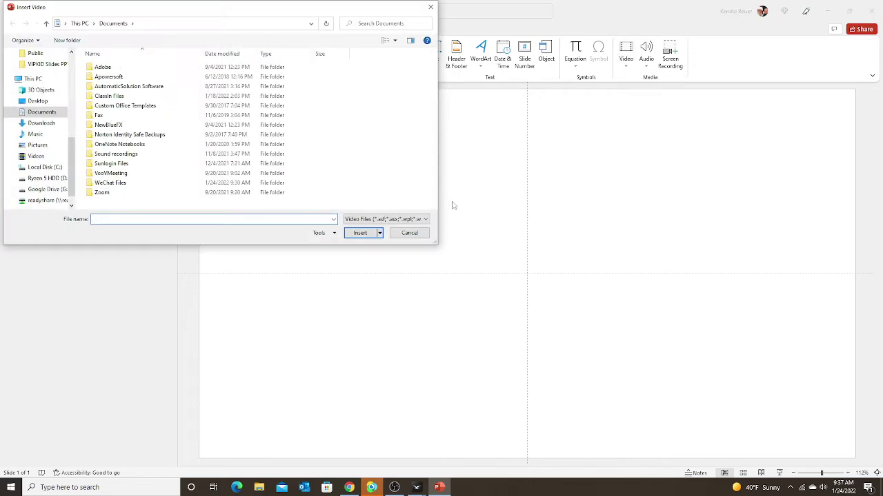
drag(329, 14, 738, 110)
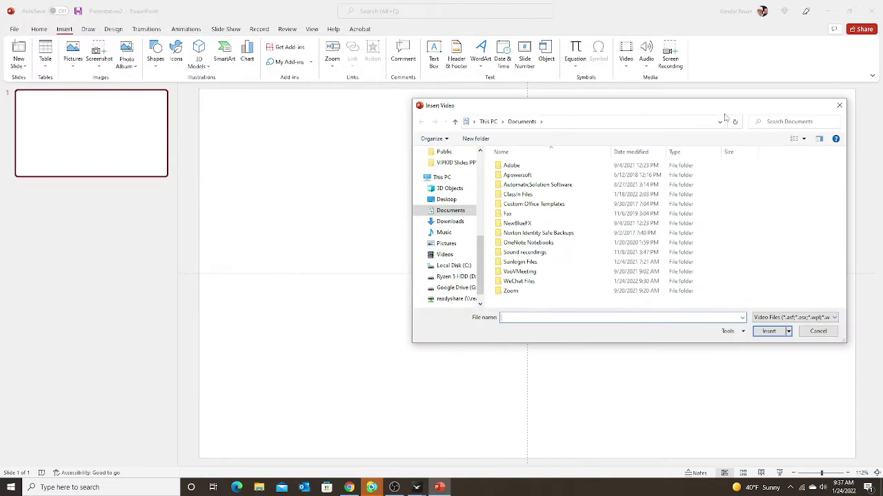
click(445, 201)
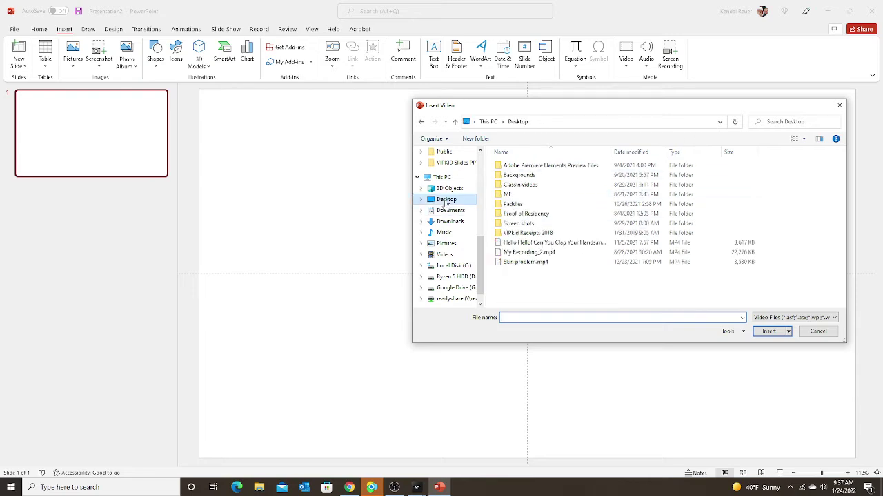
double_click(564, 243)
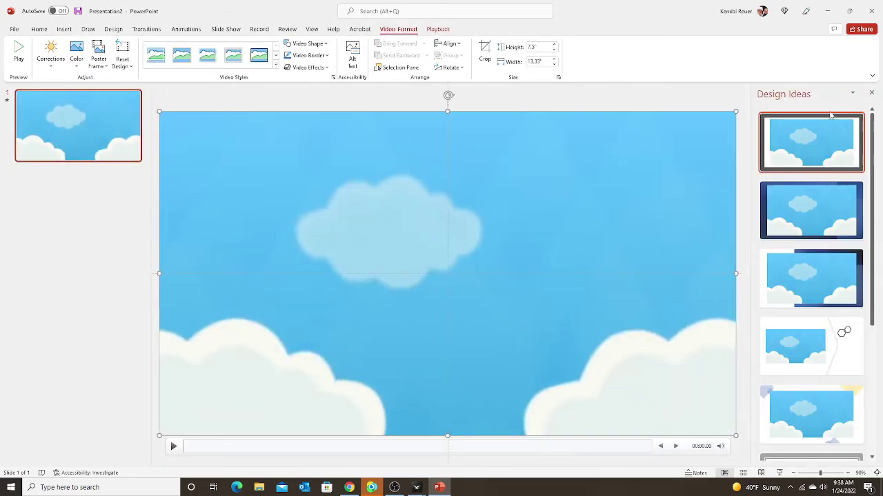
click(872, 93)
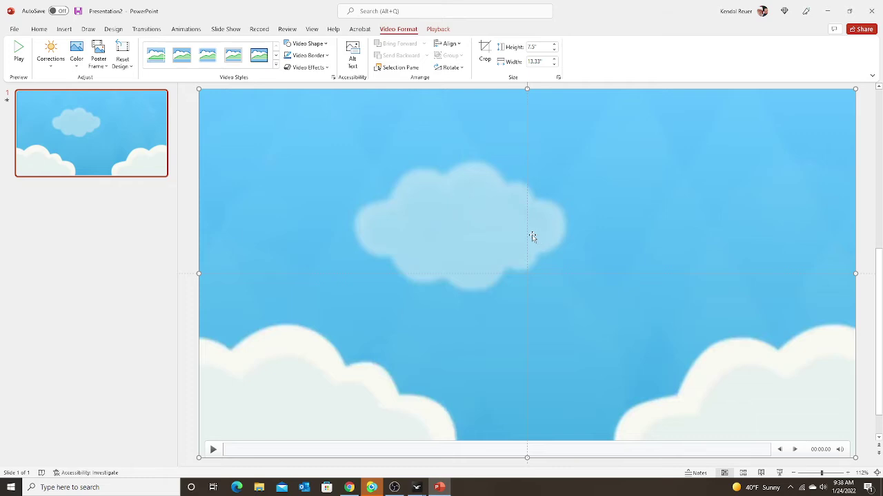
- Add a new slide with the Blank layout after the first slide
right_click(135, 174)
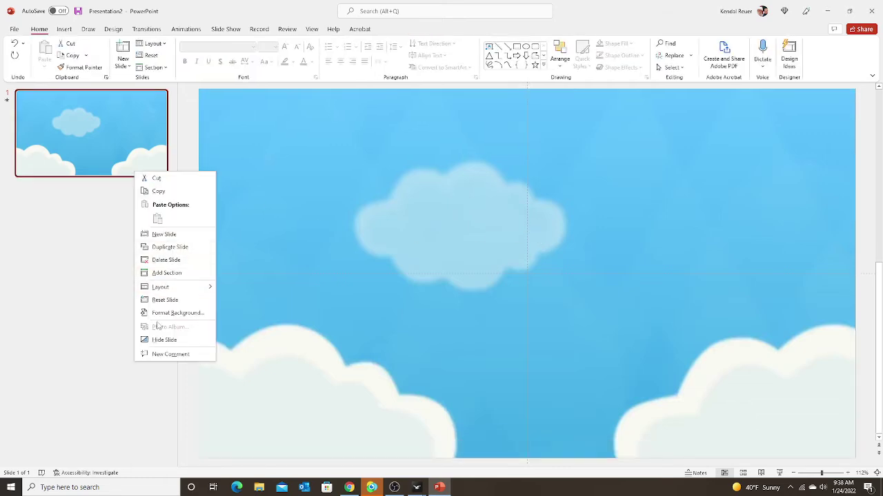
click(82, 195)
click(123, 66)
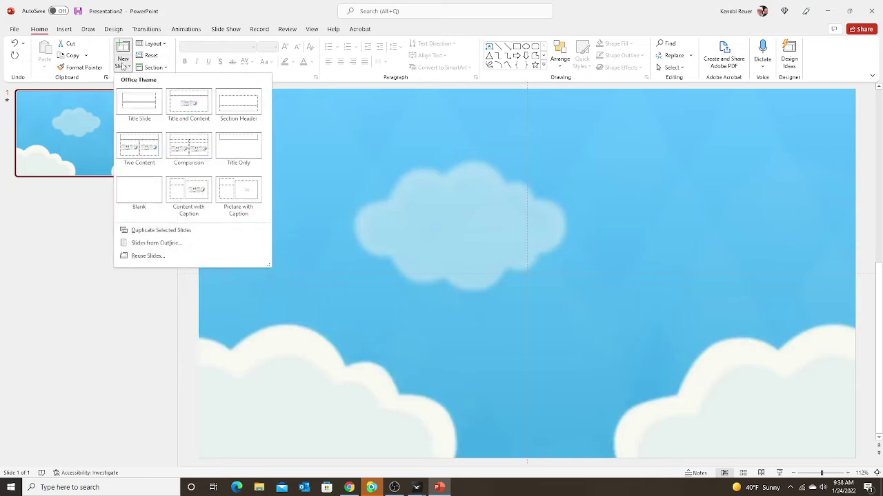
click(150, 197)
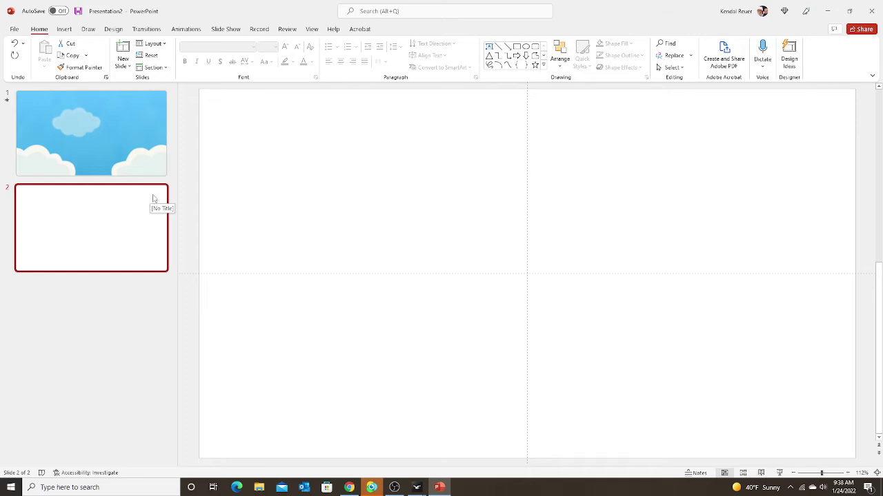
- Review the first slide, return to blank slide 2 and open the dialog for inserting an online video
click(134, 161)
mouse_move(567, 154)
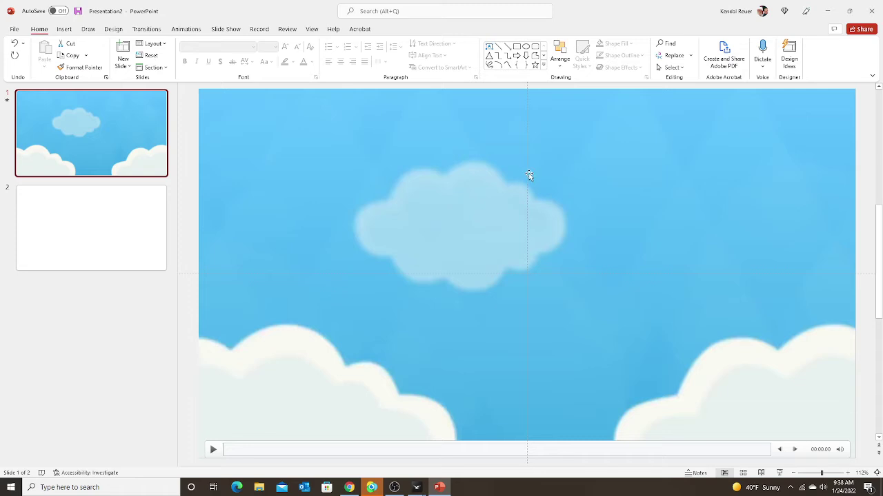
click(134, 231)
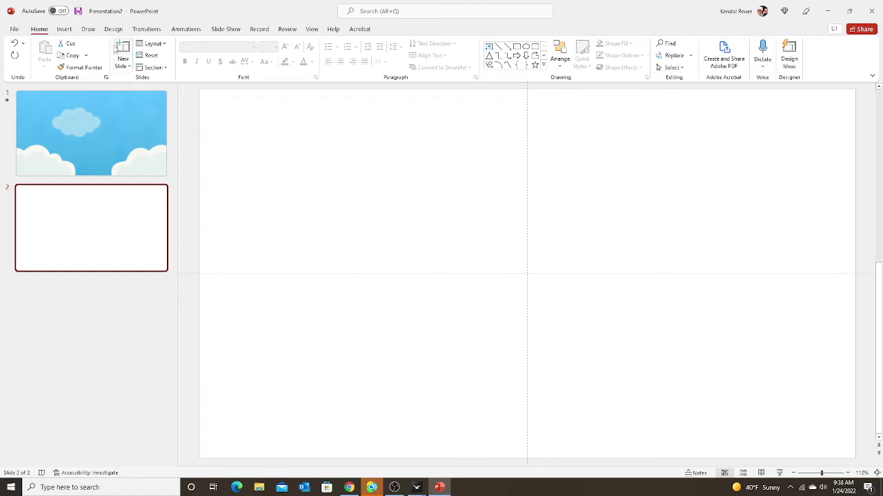
click(64, 30)
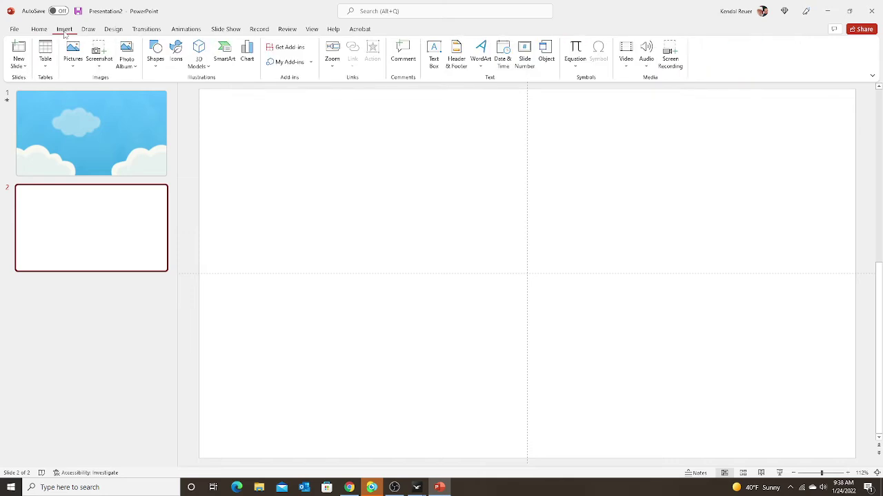
click(622, 66)
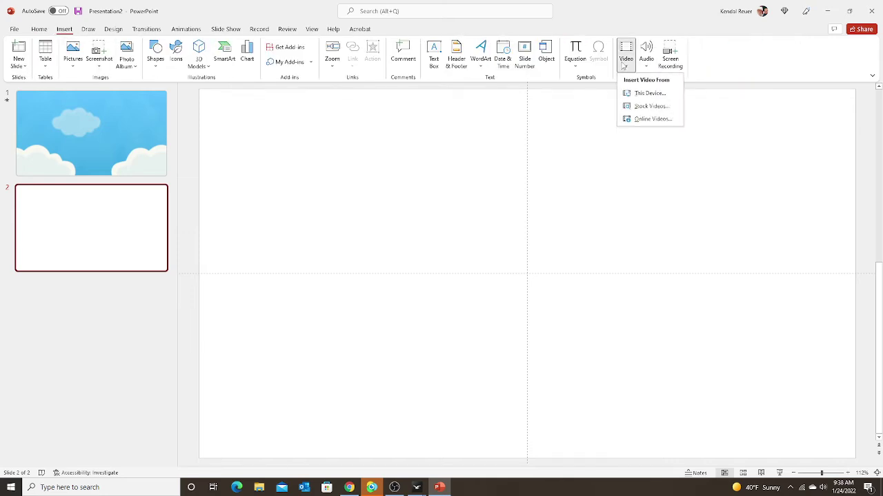
click(648, 120)
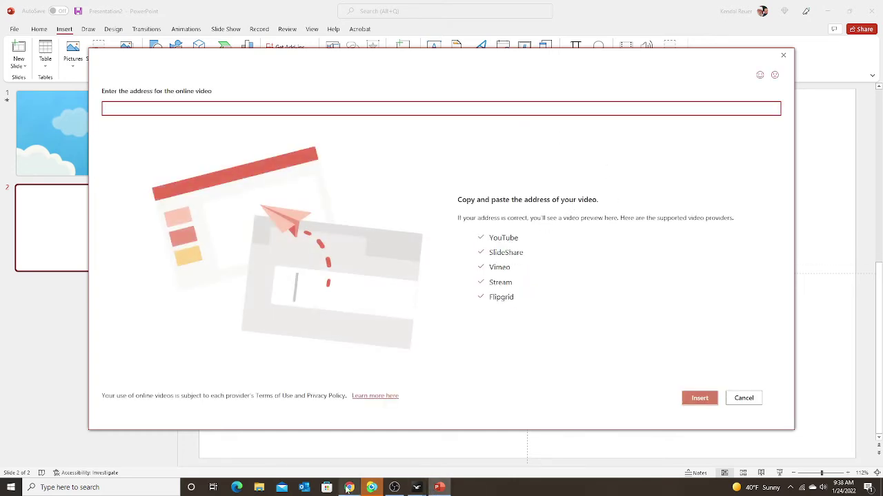
- Switch to the YouTube page of The Kiboomers' "Let's Rock to Get Ready for Winter", pause the video and copy its web address
click(371, 487)
click(340, 214)
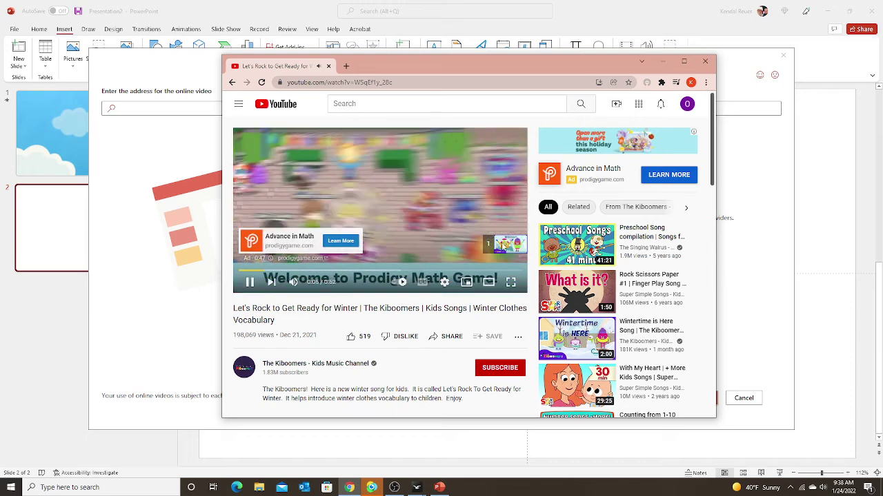
click(502, 245)
click(250, 282)
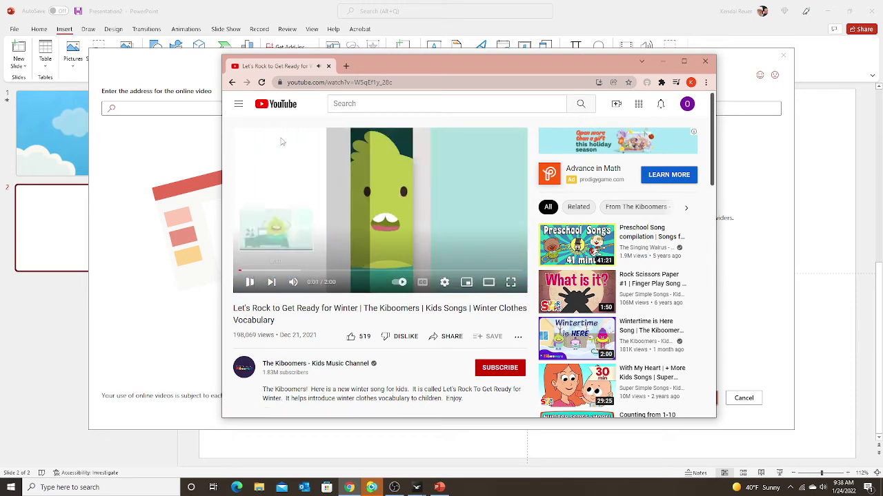
right_click(308, 82)
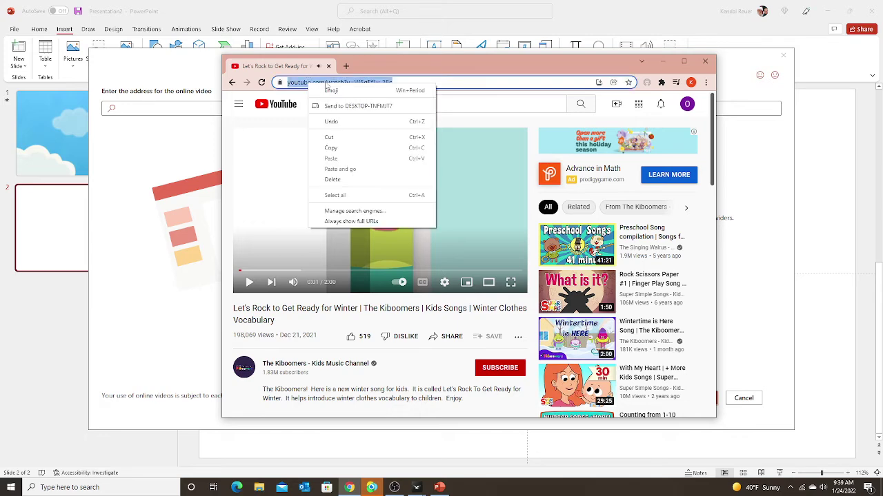
click(352, 150)
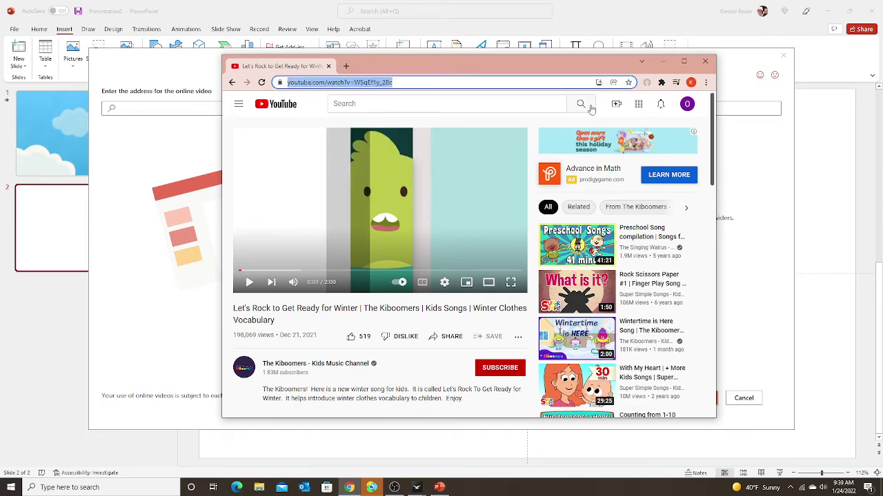
- Close the browser window and insert the online video on slide 2 using the copied YouTube address
click(705, 62)
click(340, 107)
key(ctrl+v)
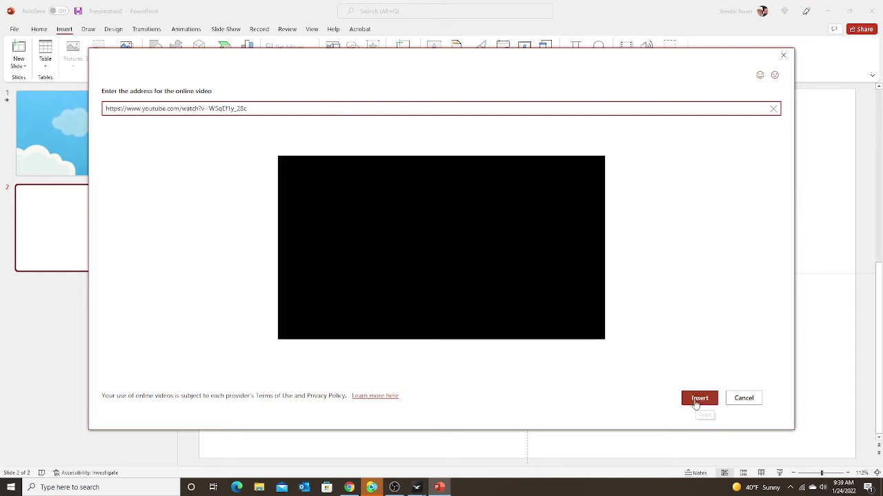
click(698, 401)
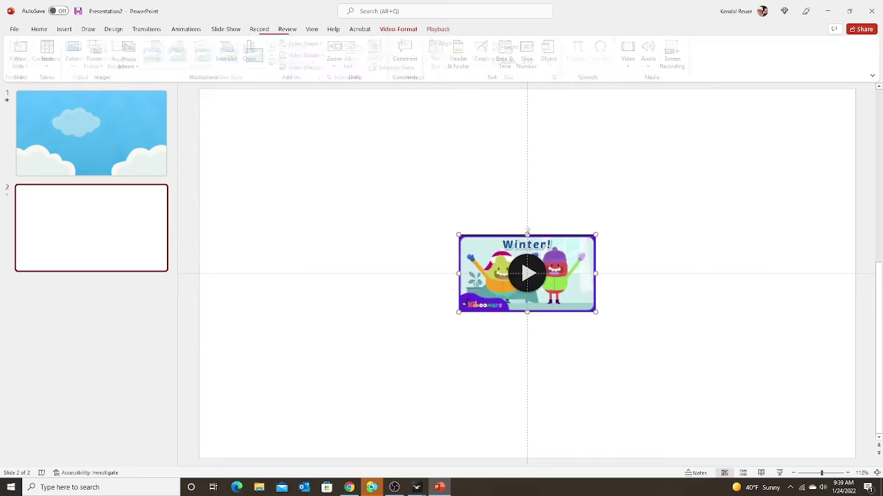
- Reposition the winter video on slide 2 and enlarge it to about 6.45" high by 11.41" wide, reviewing both slides
drag(574, 283, 357, 151)
drag(388, 193, 748, 433)
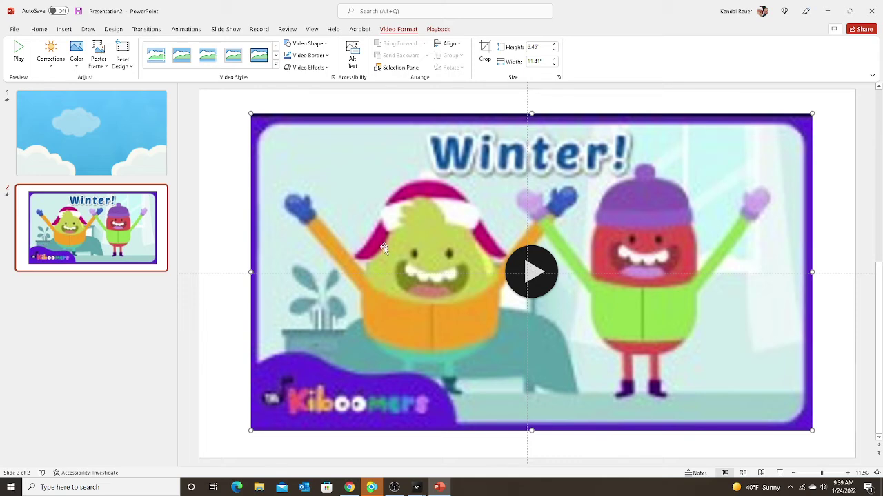
click(150, 135)
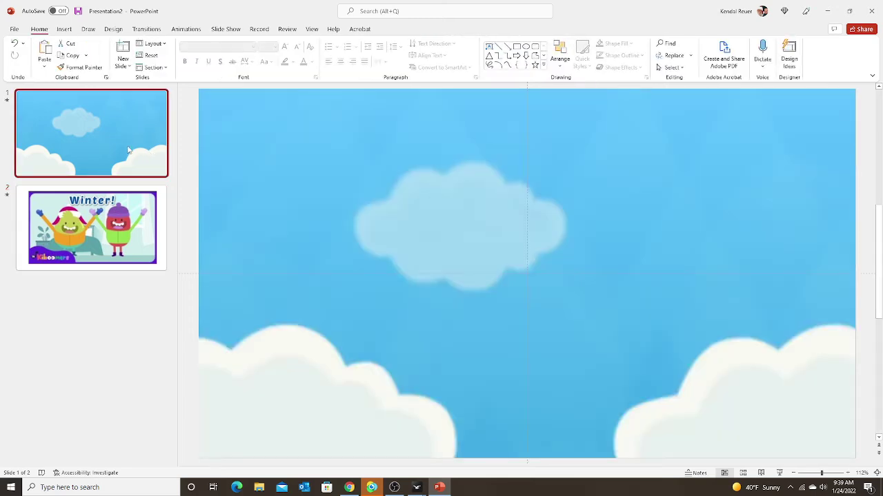
click(116, 239)
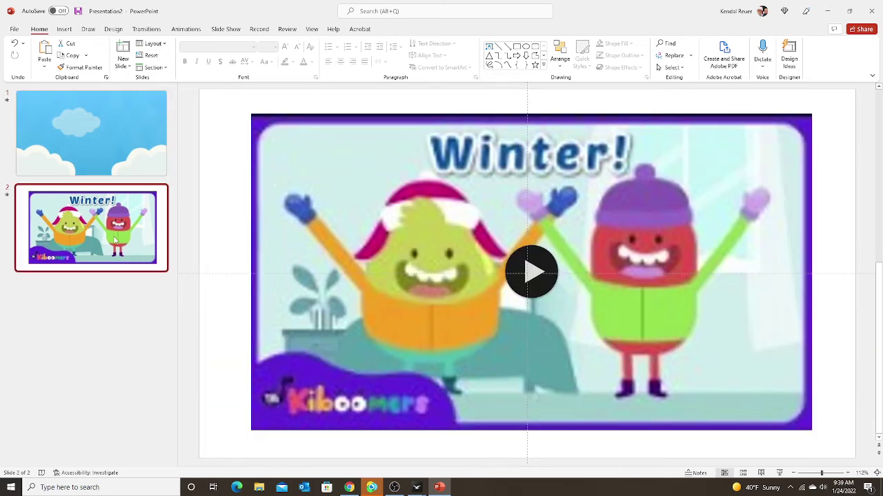
- Return to the classroom blackboard, move the webcam tile aside, and open Video test.pptx from My Drive in a maximized window
click(830, 12)
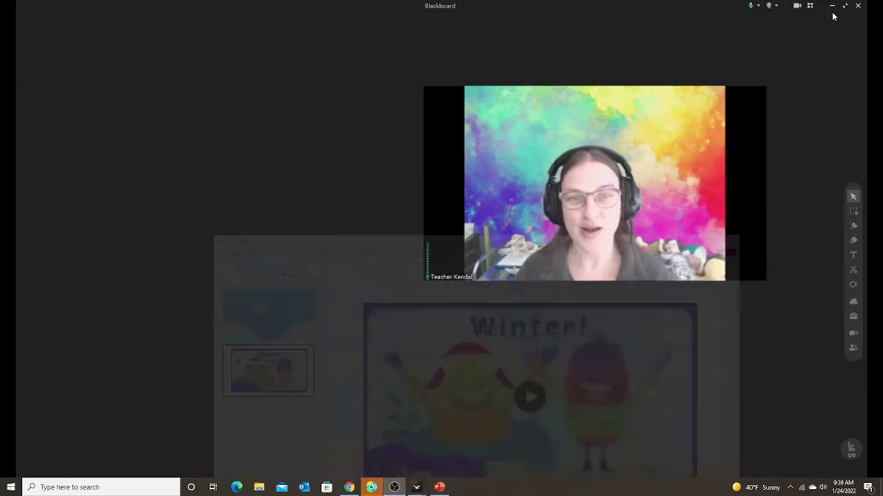
mouse_move(689, 160)
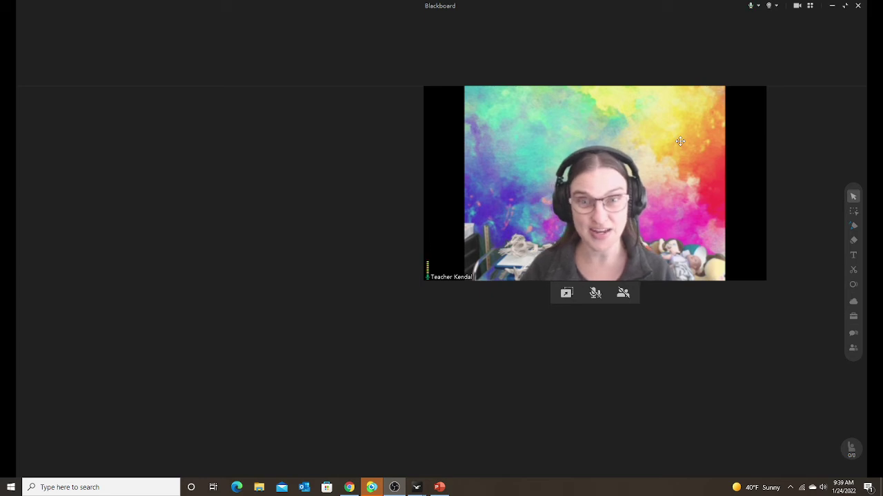
drag(680, 141, 314, 242)
click(853, 302)
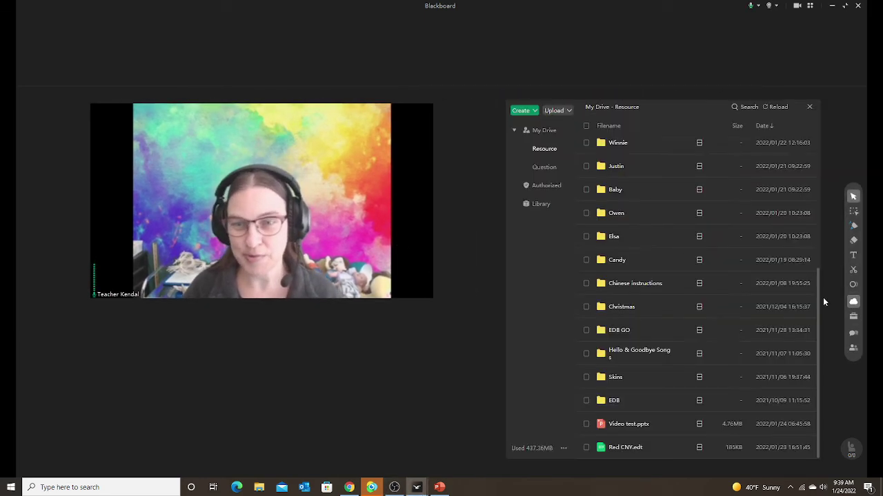
click(629, 424)
drag(409, 94, 761, 150)
click(797, 149)
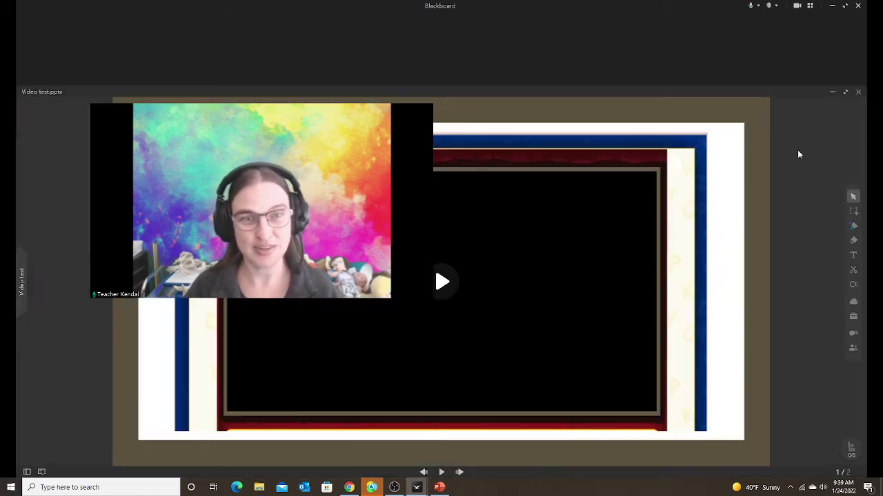
- Return the webcam tile to the strip above the blackboard, play the slide's video, pause it at 0:07 and reduce its window from full size
drag(347, 151, 492, 94)
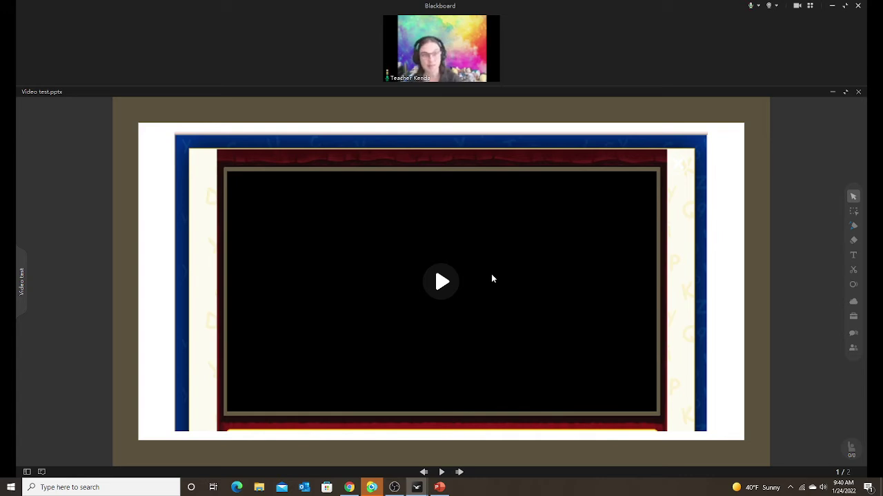
click(442, 281)
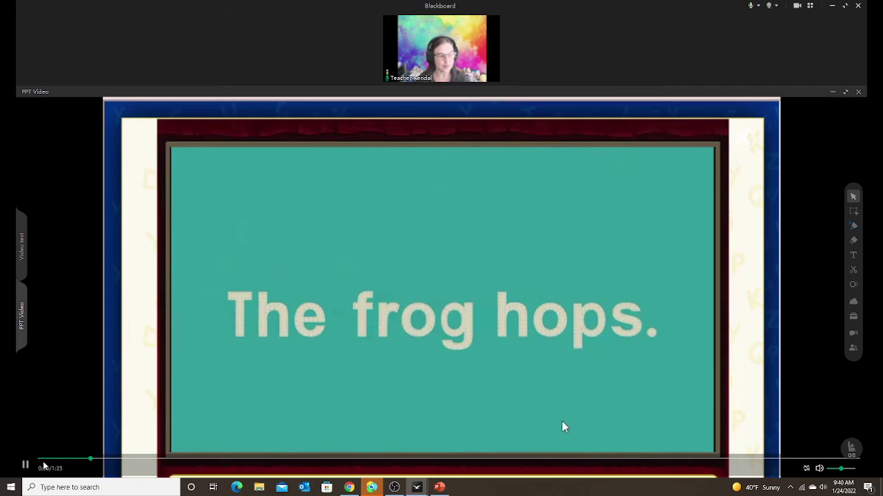
click(24, 466)
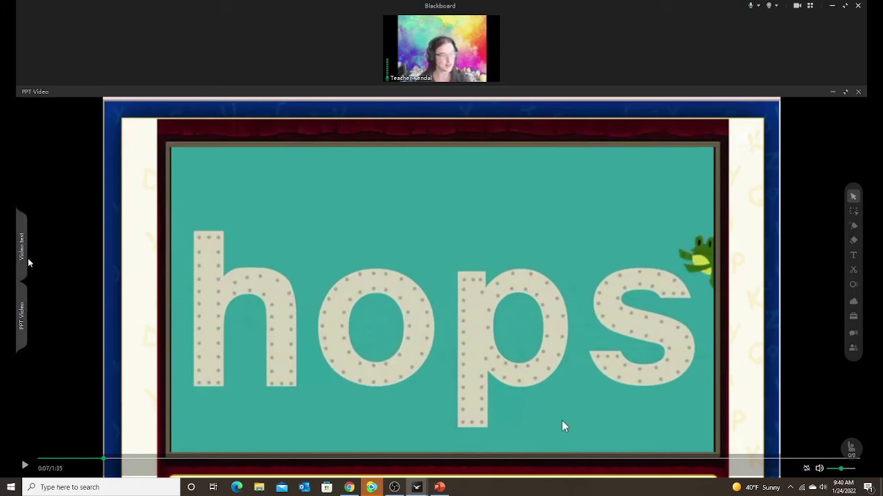
click(845, 91)
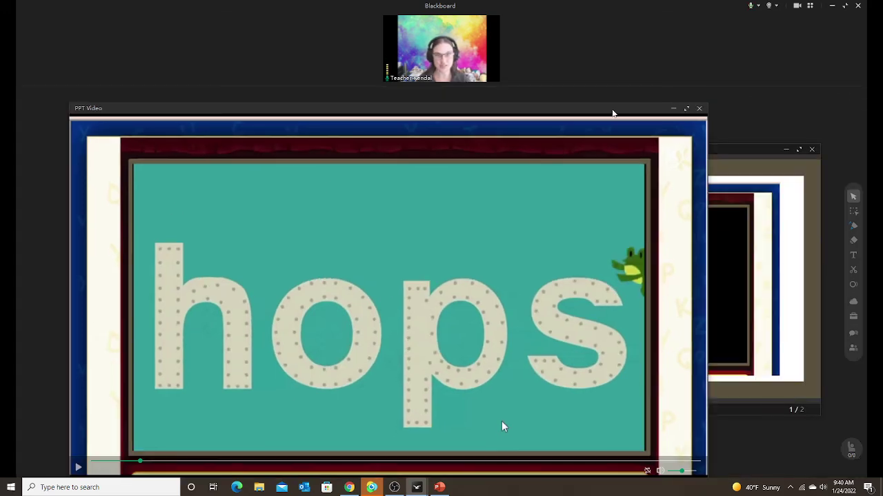
- Rearrange the PPT Video and Video test.pptx windows on the blackboard, moving the presentation just below the webcam strip, and close the video window
drag(608, 113, 713, 360)
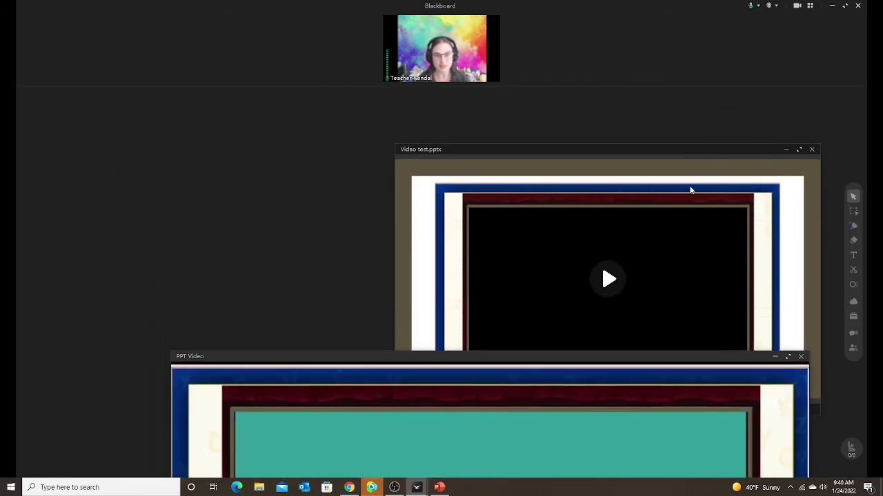
drag(680, 149, 642, 106)
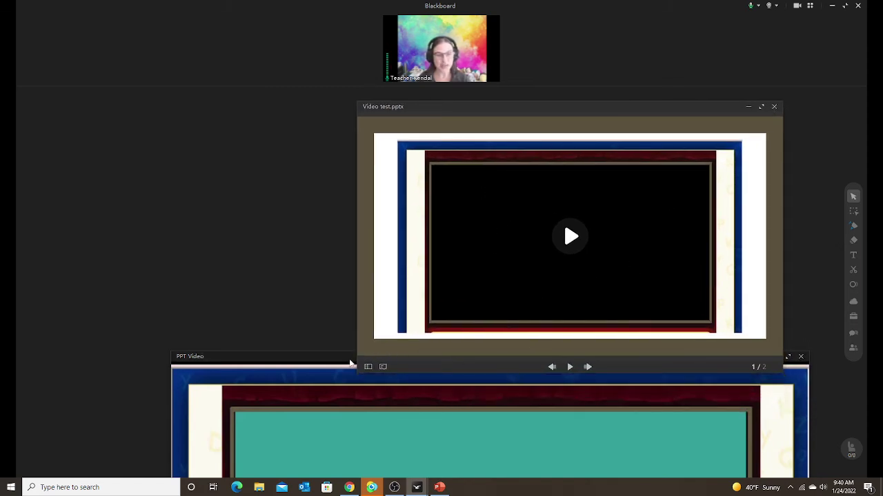
drag(354, 360, 373, 103)
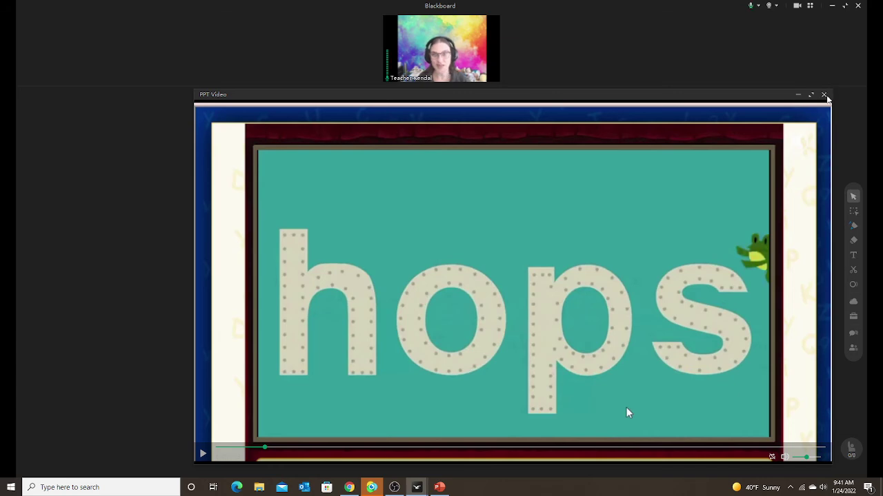
click(824, 96)
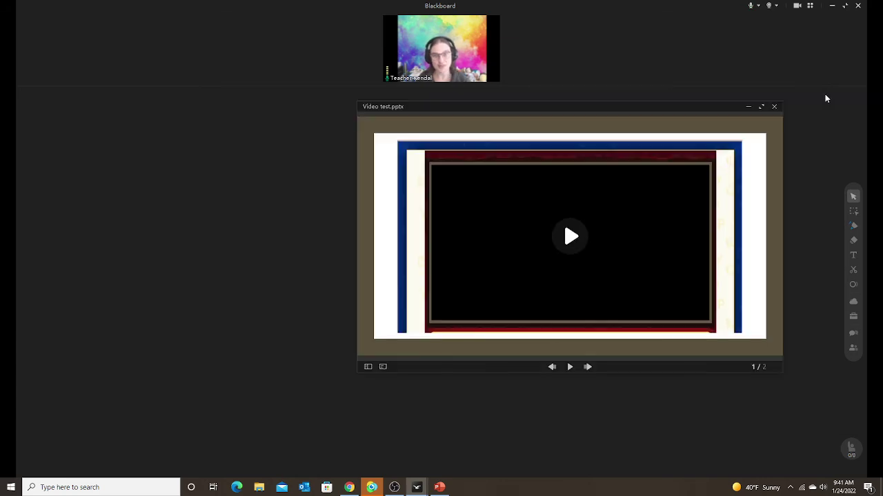
- View slide 2 of Video test.pptx and return to slide 1, playing its video again briefly before closing the video window
click(587, 368)
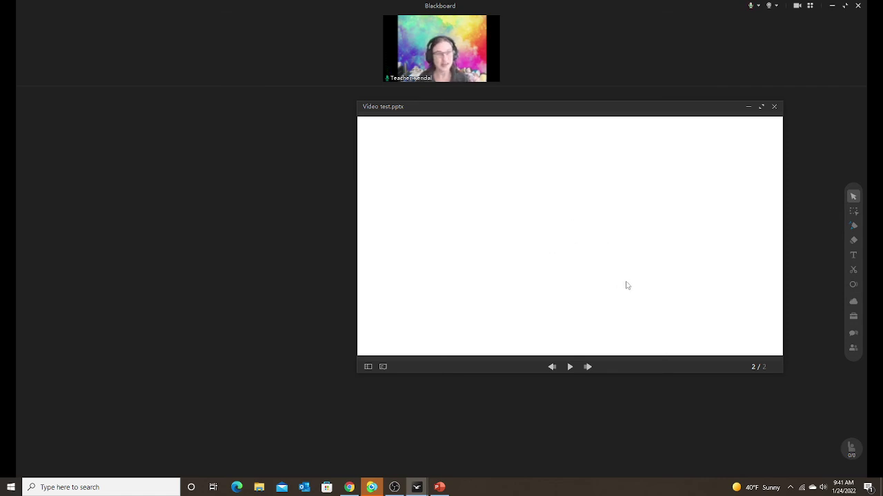
click(553, 368)
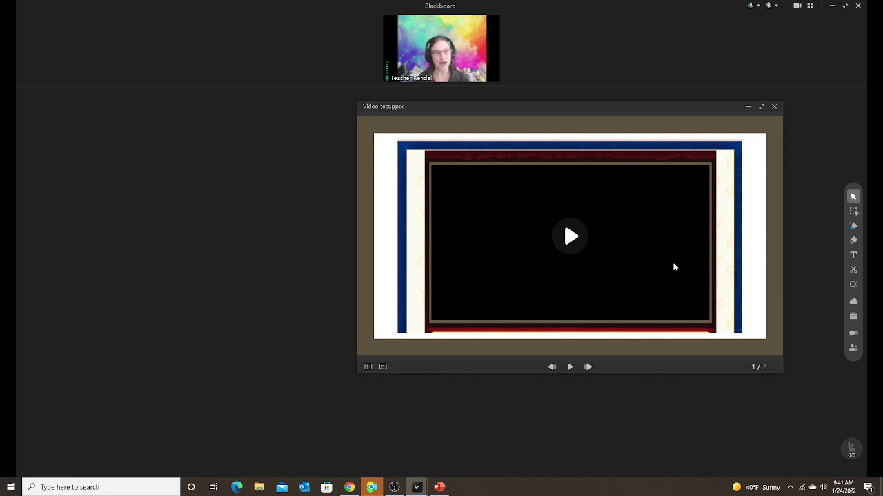
click(570, 234)
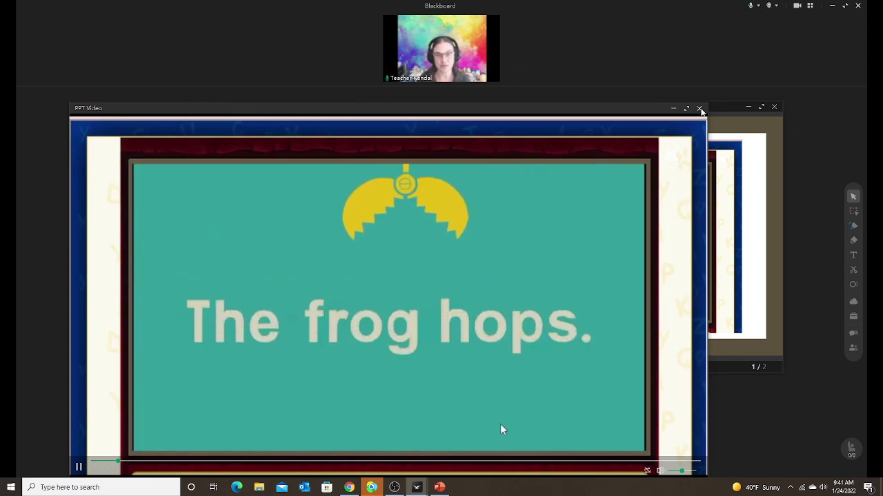
click(699, 108)
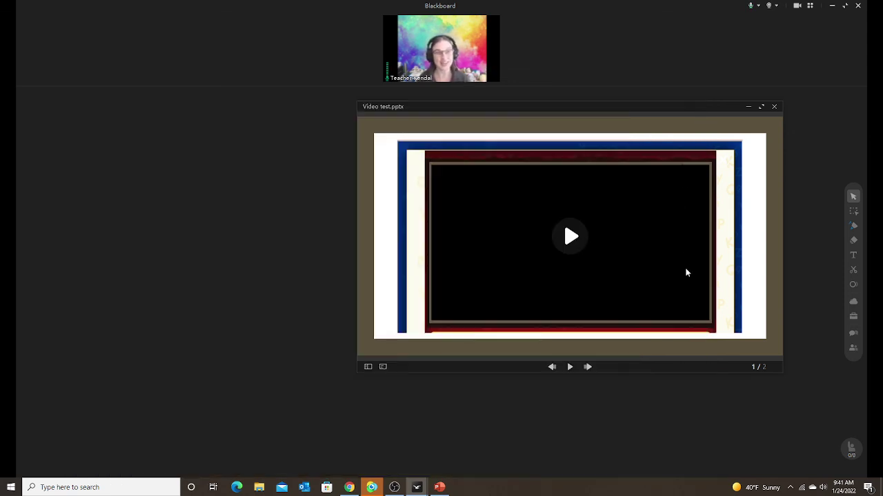